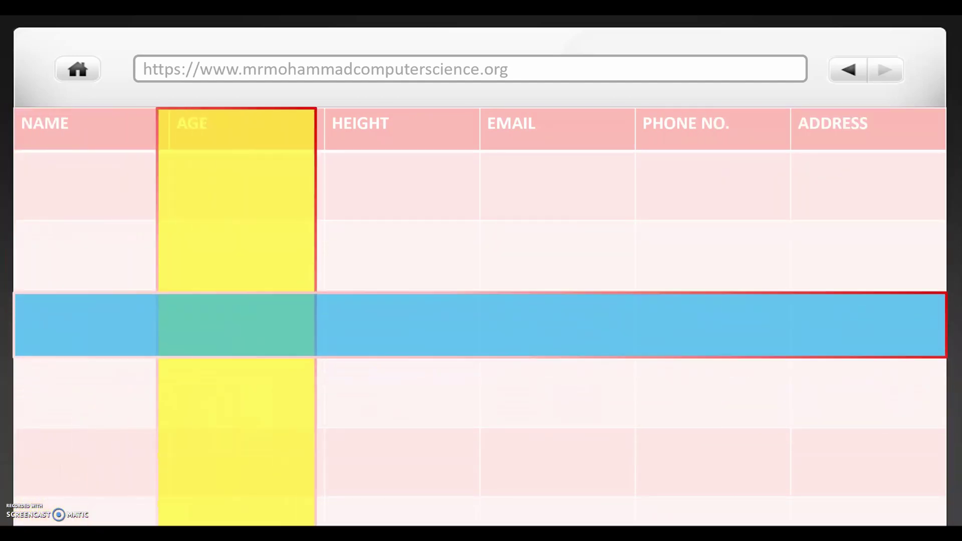
{"action": "key", "text": "Right"}
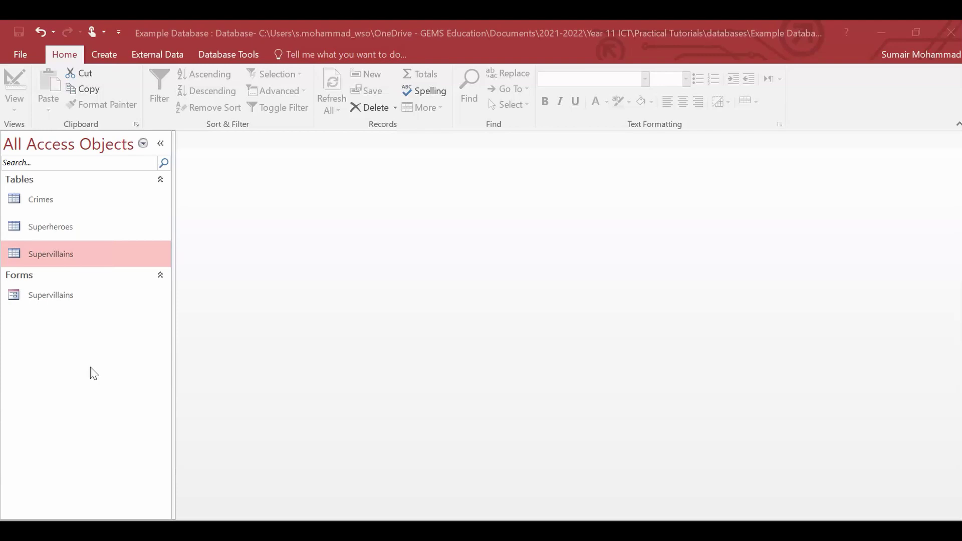
- Open the Crimes table in Design View and check which field is its primary key
{"action": "double_click", "coordinate": [47, 210]}
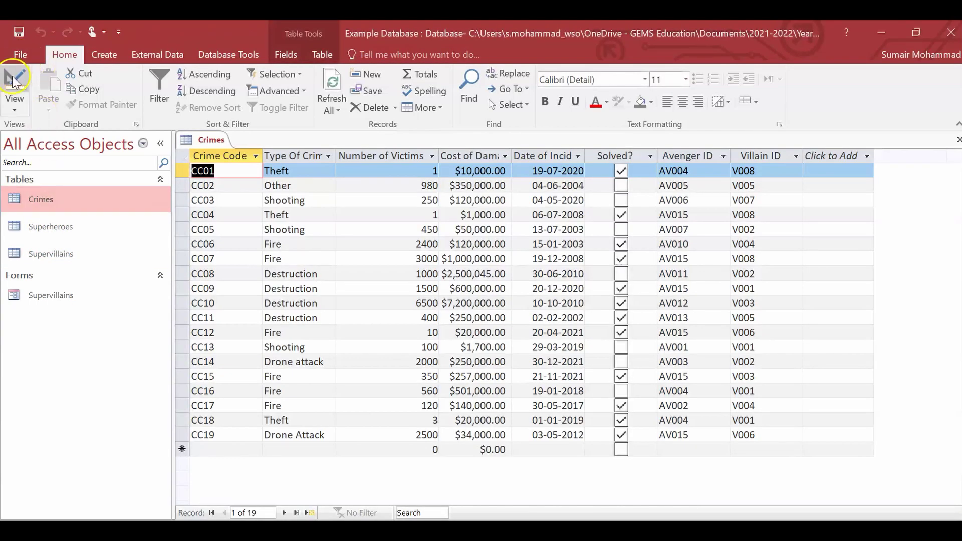
{"action": "left_click", "coordinate": [14, 80]}
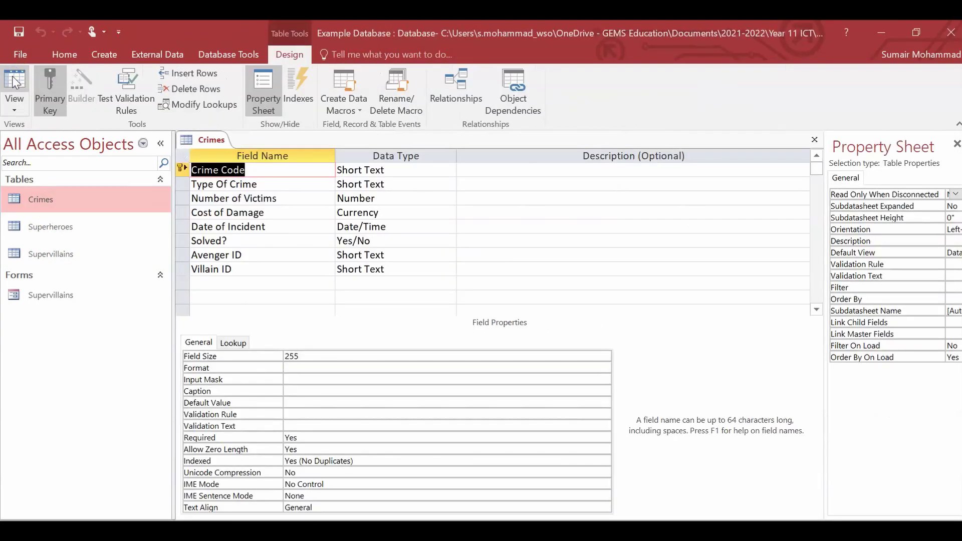
{"action": "left_click", "coordinate": [263, 170]}
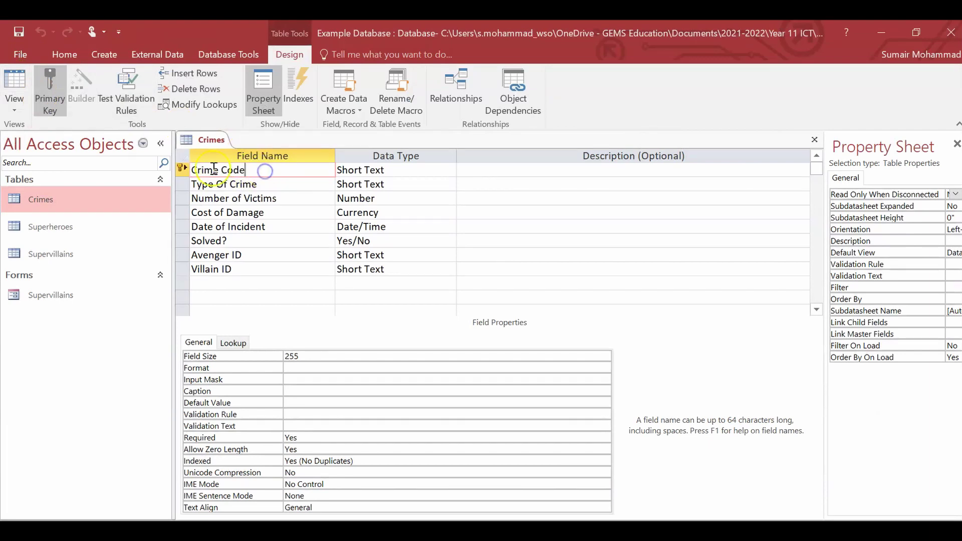
{"action": "left_click", "coordinate": [181, 169]}
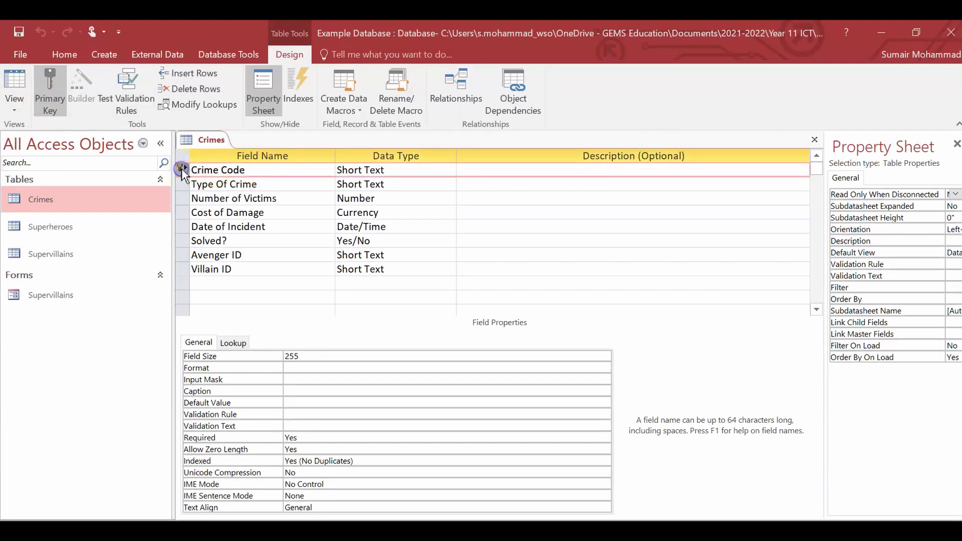
{"action": "left_click", "coordinate": [255, 170]}
- Examine the crime types and Crime Code values in the Crimes datasheet, and return the table to Design View
{"action": "left_click", "coordinate": [16, 89]}
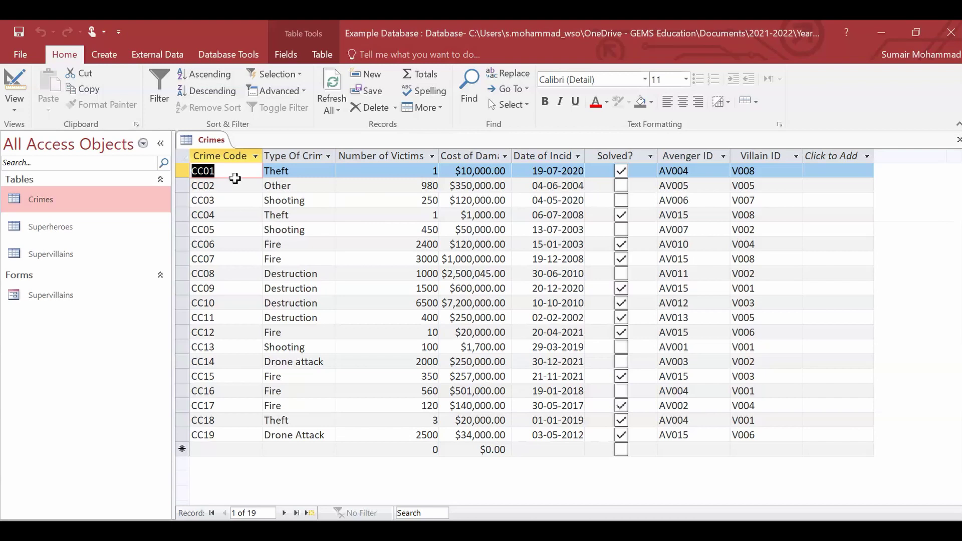
{"action": "left_click", "coordinate": [277, 173]}
{"action": "left_click", "coordinate": [284, 200]}
{"action": "left_click", "coordinate": [284, 229]}
{"action": "left_click", "coordinate": [293, 288]}
{"action": "left_click", "coordinate": [206, 156]}
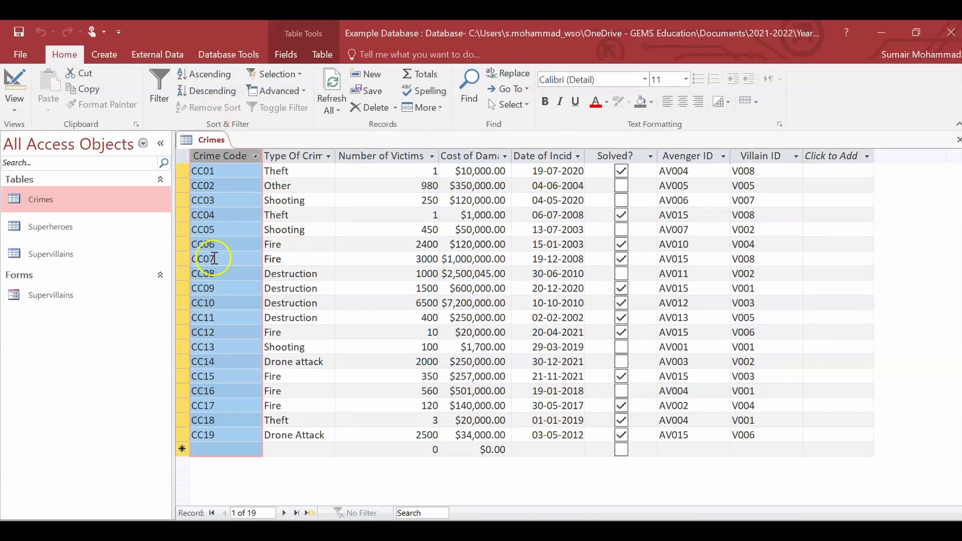
{"action": "left_click", "coordinate": [220, 228]}
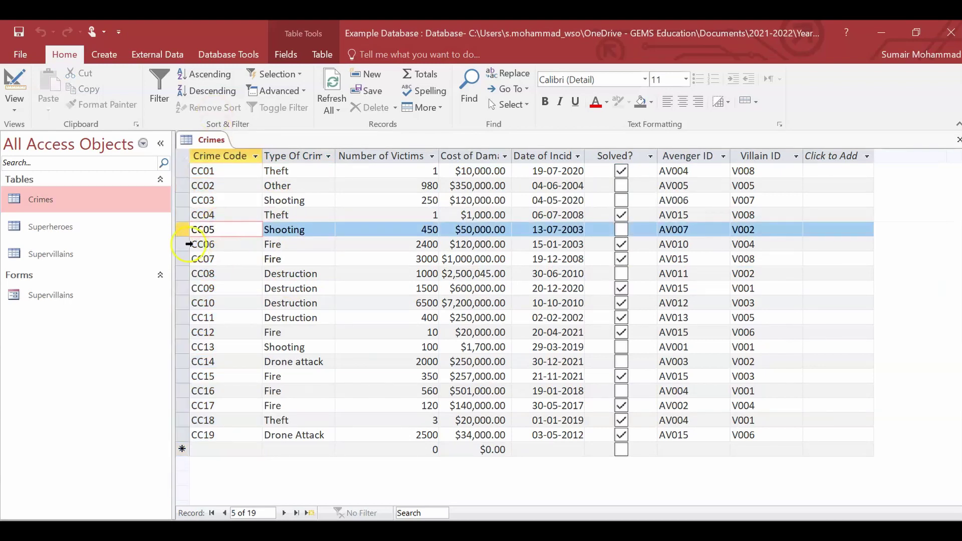
{"action": "left_click_drag", "start_coordinate": [187, 242], "coordinate": [185, 263]}
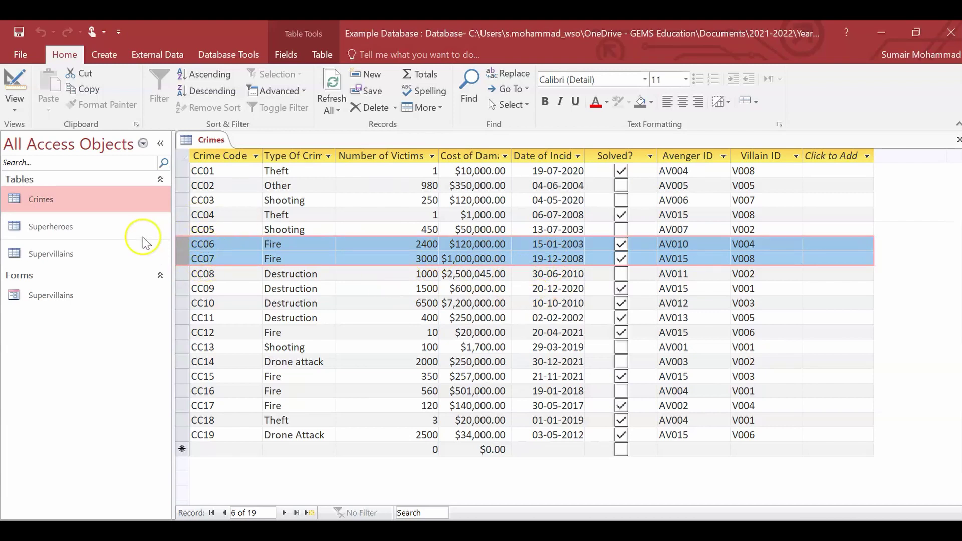
{"action": "left_click", "coordinate": [203, 245]}
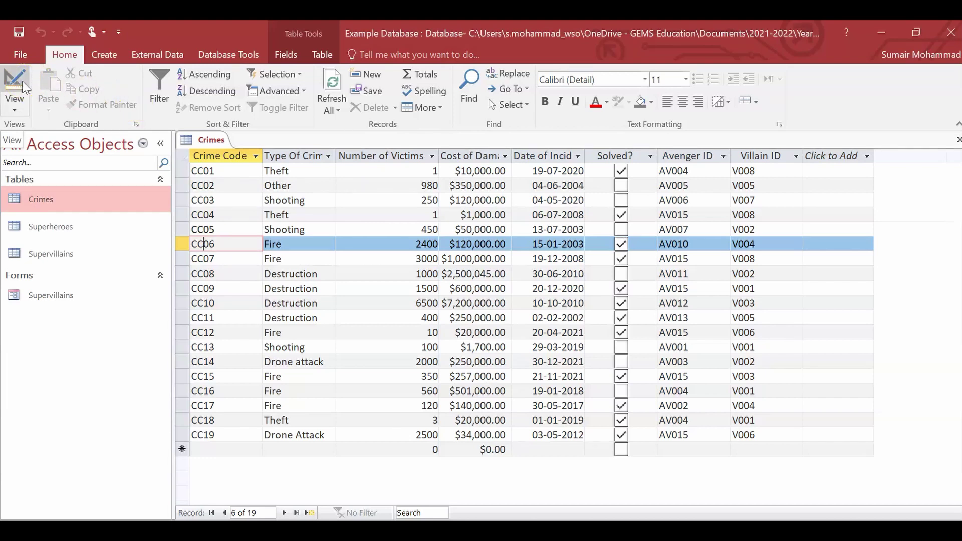
{"action": "left_click", "coordinate": [14, 106]}
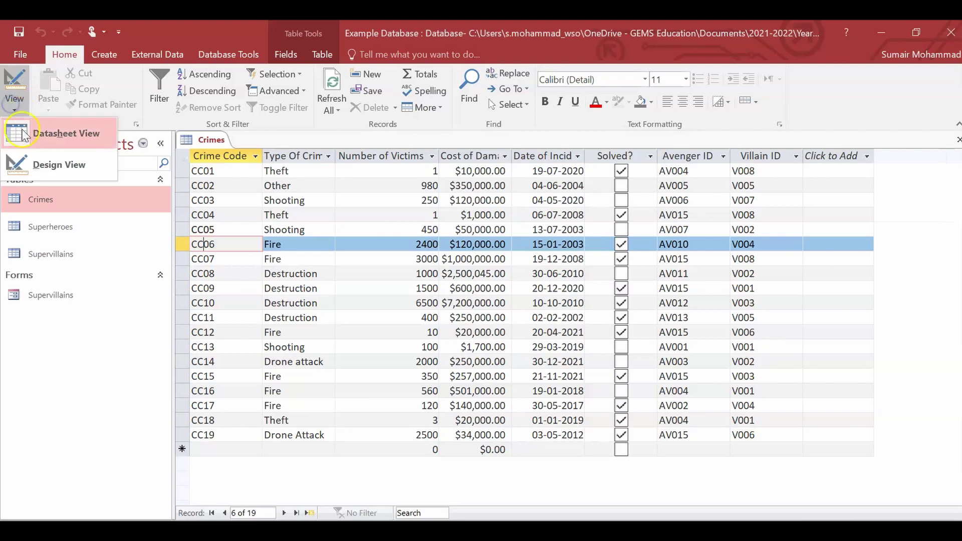
{"action": "left_click", "coordinate": [37, 167]}
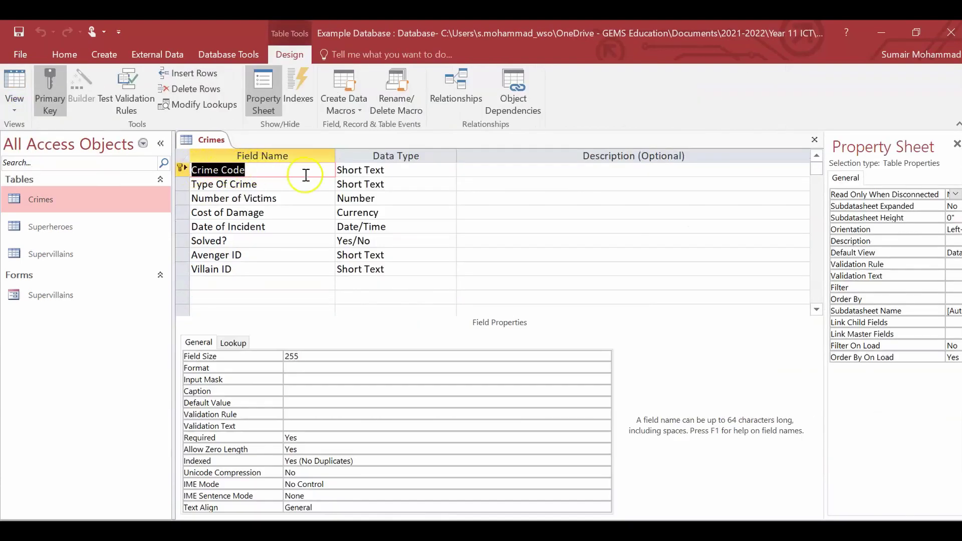
- Open the Superheroes table and compare its field design with its Avenger ID records in Datasheet View
{"action": "double_click", "coordinate": [95, 231]}
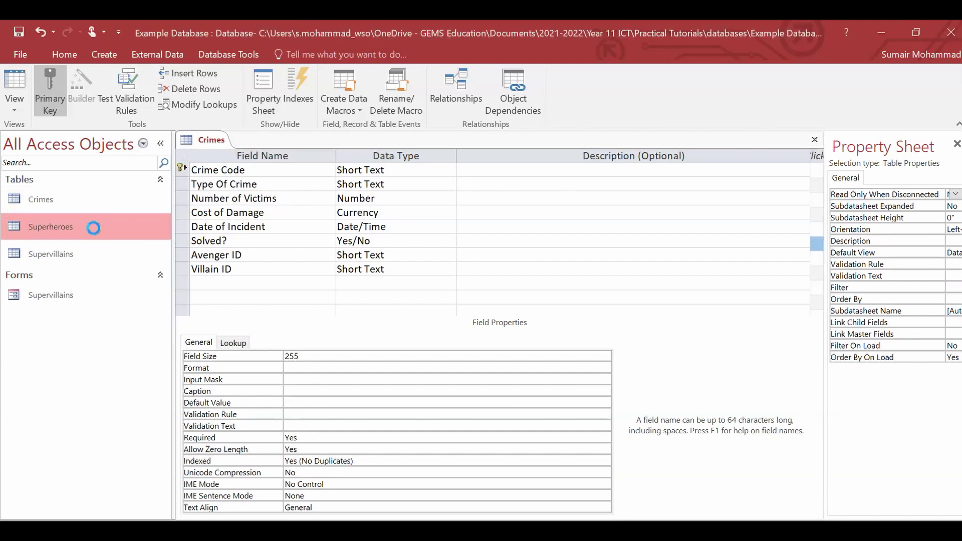
{"action": "left_click", "coordinate": [16, 84]}
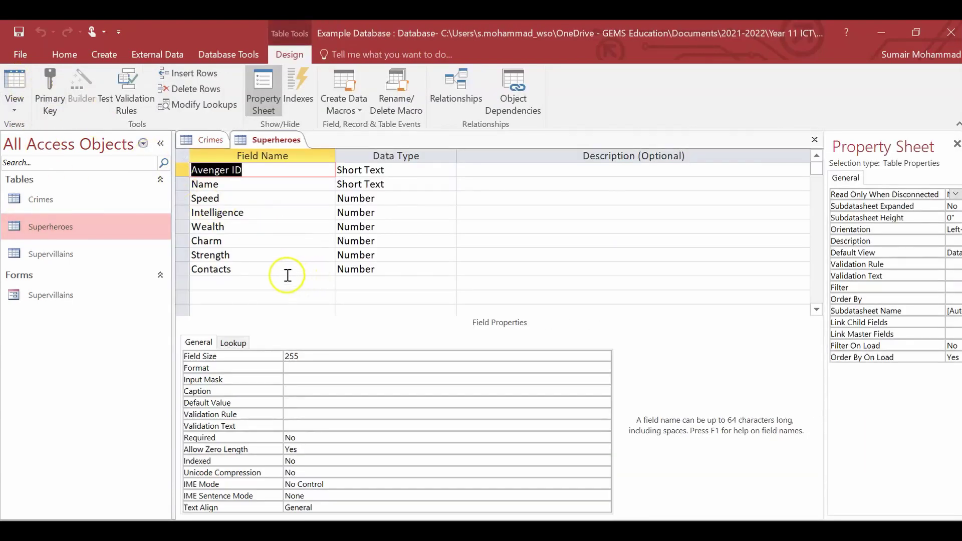
{"action": "left_click", "coordinate": [14, 86]}
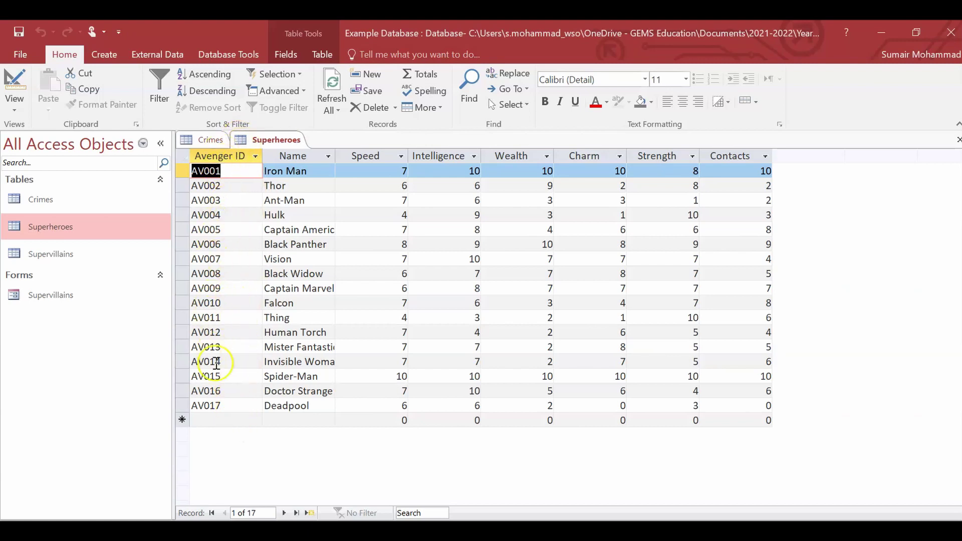
- Set Avenger ID as the primary key of the Superheroes table in Design View
{"action": "left_click", "coordinate": [11, 84]}
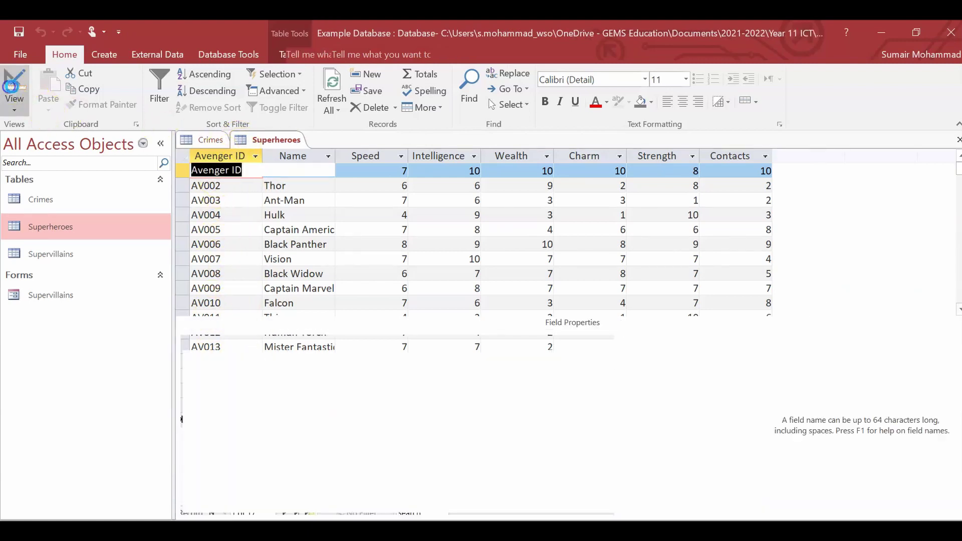
{"action": "left_click", "coordinate": [178, 170]}
{"action": "right_click", "coordinate": [178, 172]}
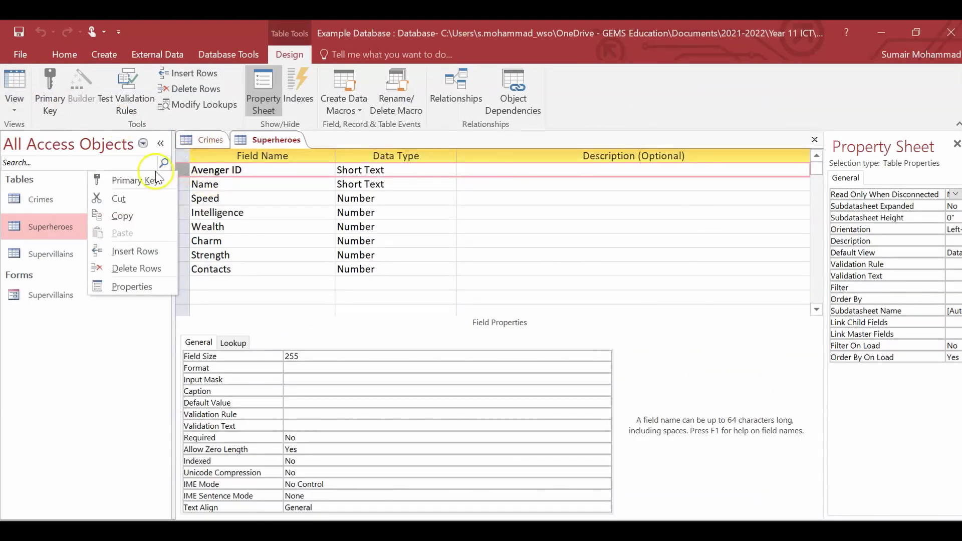
{"action": "left_click", "coordinate": [167, 182]}
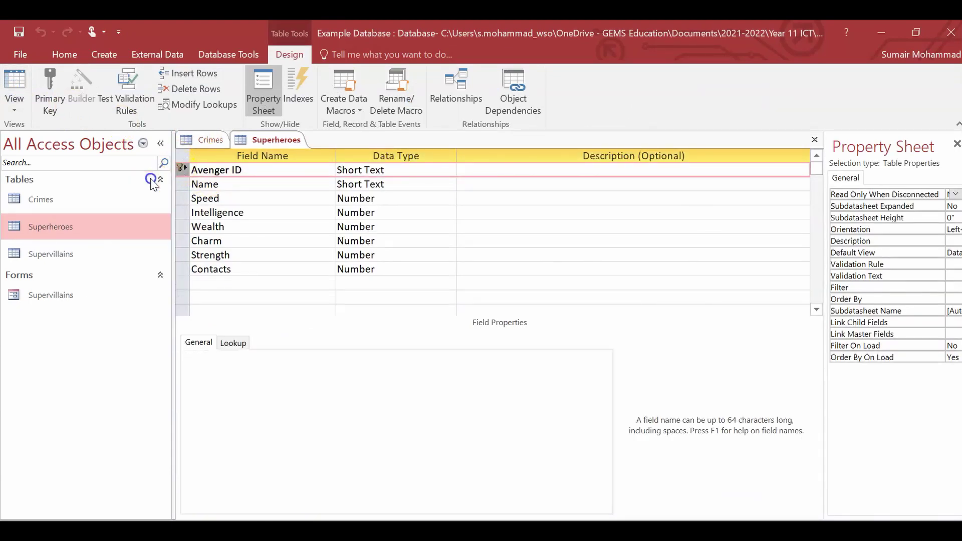
{"action": "right_click", "coordinate": [213, 173]}
{"action": "left_click", "coordinate": [237, 185]}
{"action": "left_click", "coordinate": [181, 170]}
{"action": "right_click", "coordinate": [271, 168]}
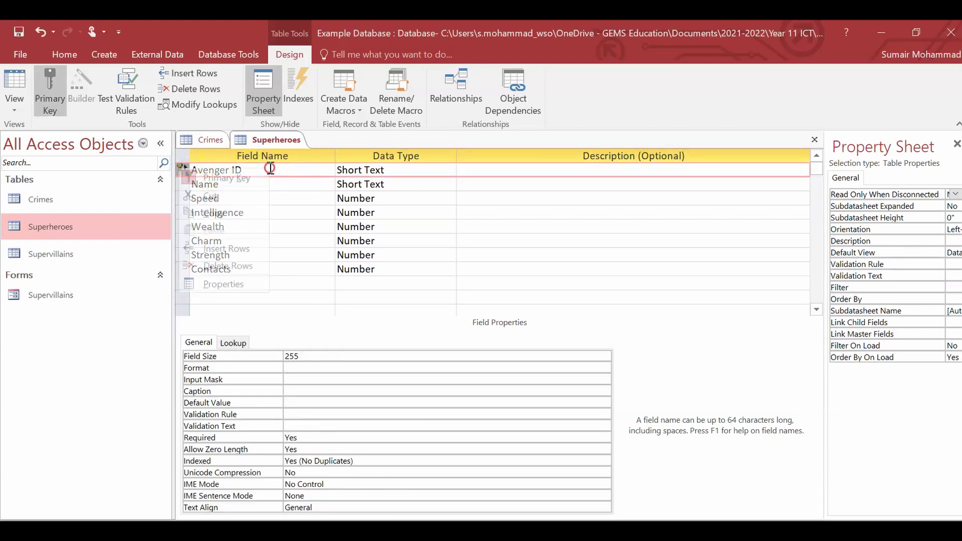
{"action": "left_click", "coordinate": [336, 173]}
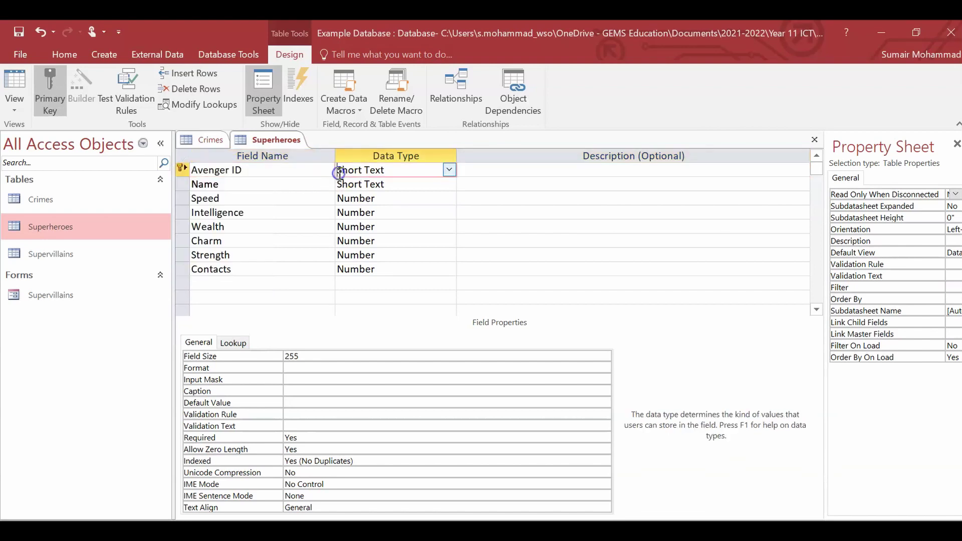
- Open the Supervillains table in Design View and check which field is its primary key
{"action": "left_click", "coordinate": [20, 227]}
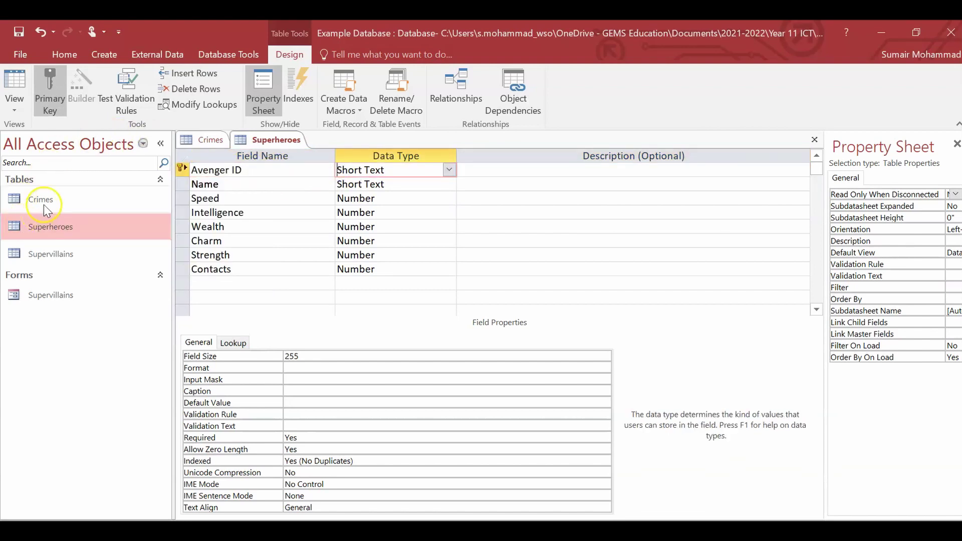
{"action": "left_click_drag", "start_coordinate": [26, 226], "coordinate": [44, 271]}
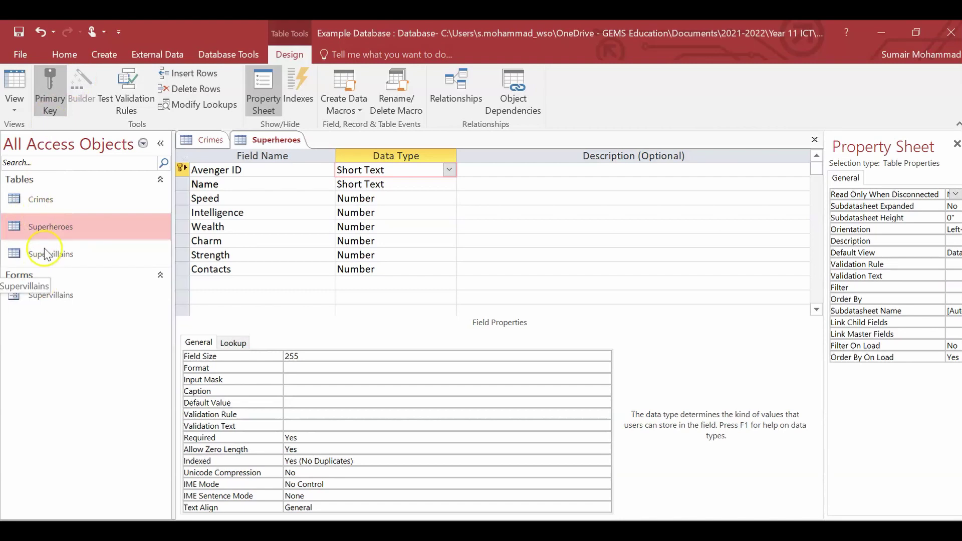
{"action": "double_click", "coordinate": [46, 251]}
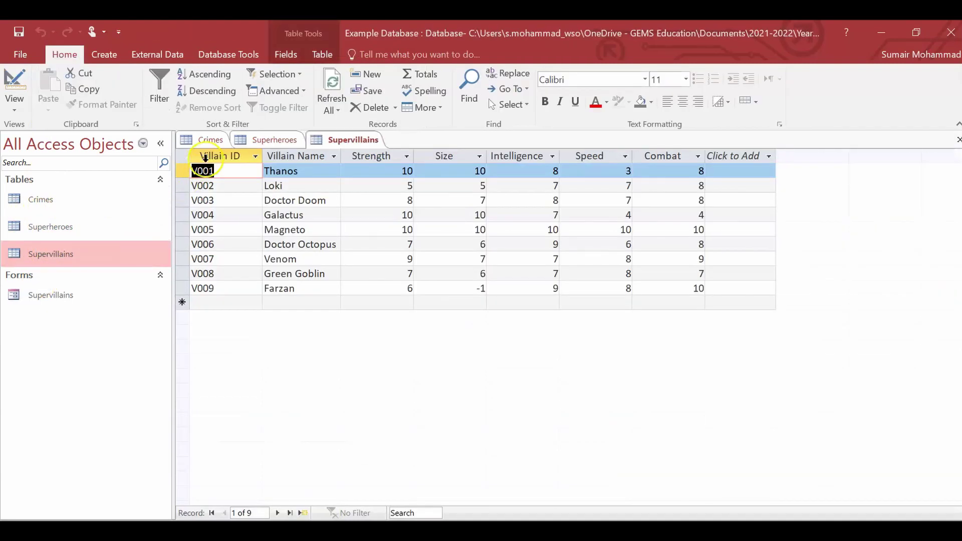
{"action": "left_click", "coordinate": [14, 90]}
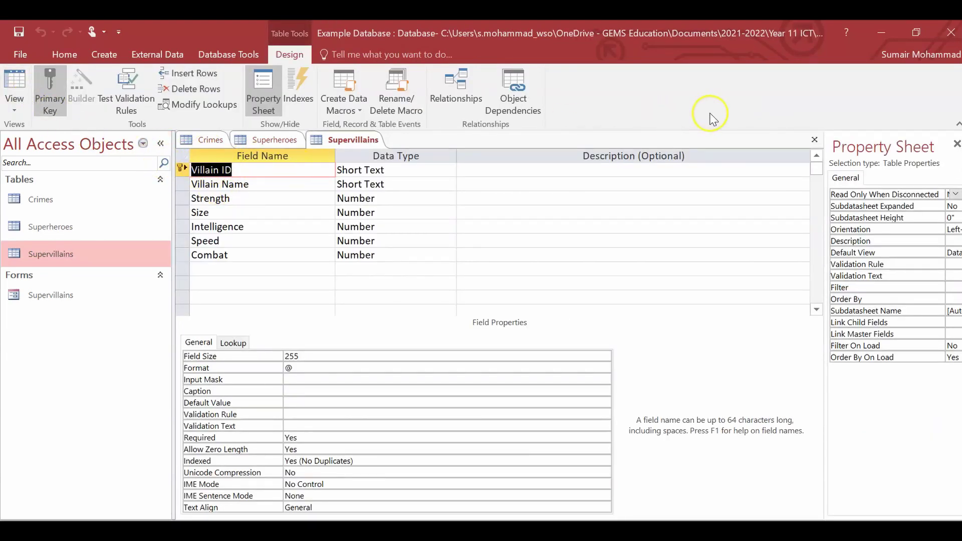
- Close the Supervillains, Superheroes and Crimes tables, saving the design changes to Superheroes
{"action": "left_click", "coordinate": [815, 141]}
{"action": "left_click", "coordinate": [815, 140]}
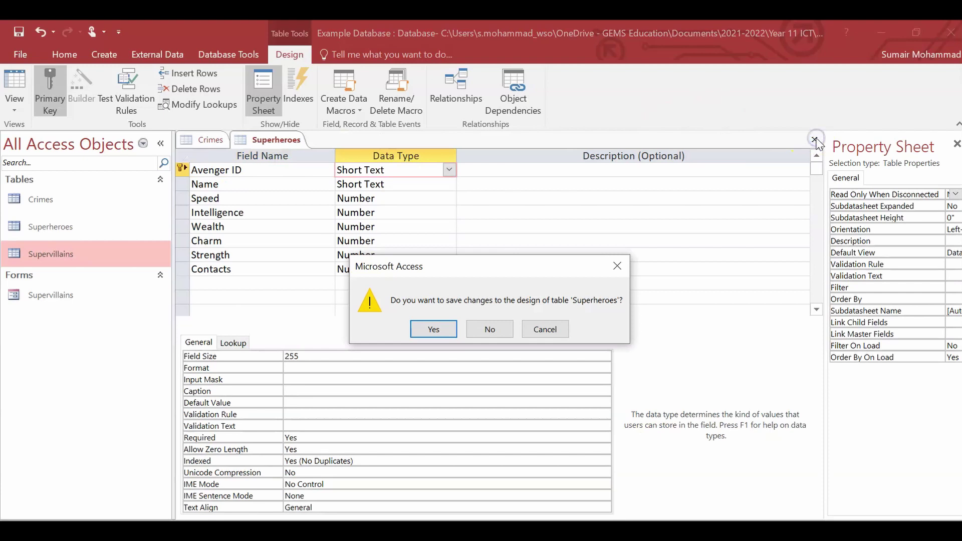
{"action": "left_click", "coordinate": [431, 328]}
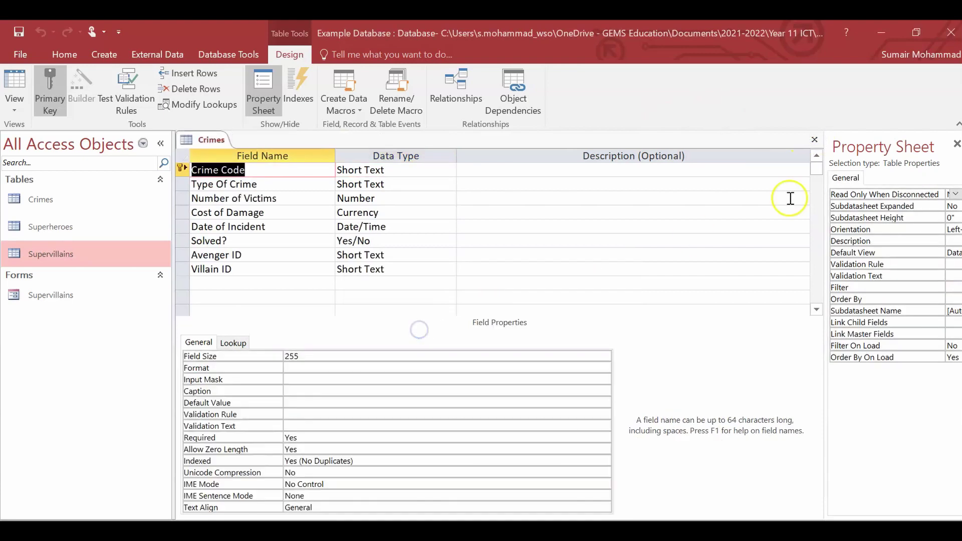
{"action": "left_click", "coordinate": [814, 140]}
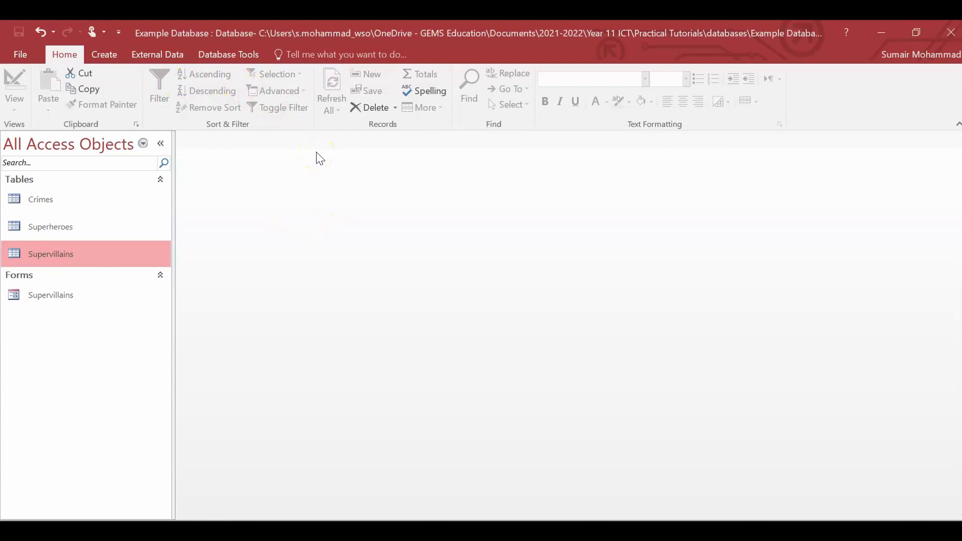
- Open the database relationships layout and add the Crimes, Superheroes and Supervillains tables to it
{"action": "left_click", "coordinate": [235, 51]}
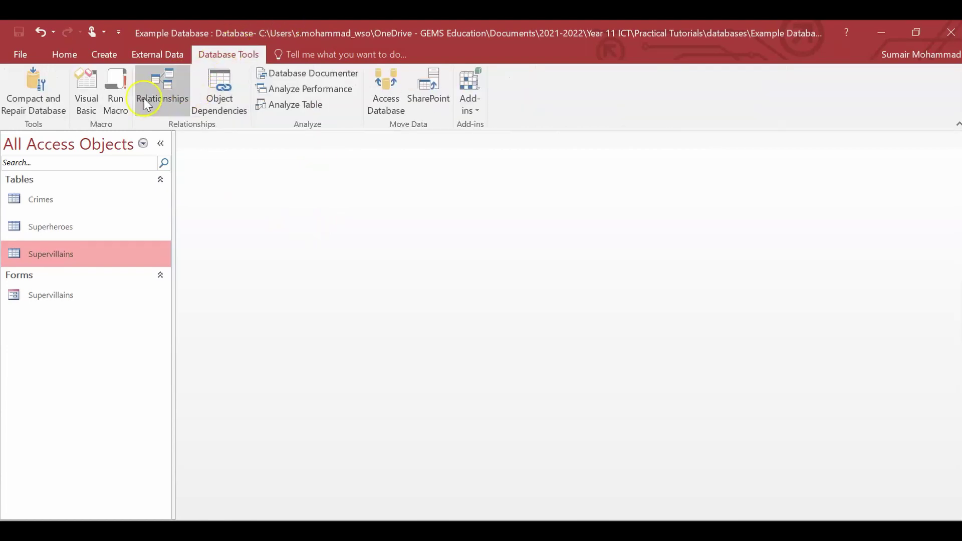
{"action": "left_click", "coordinate": [155, 100]}
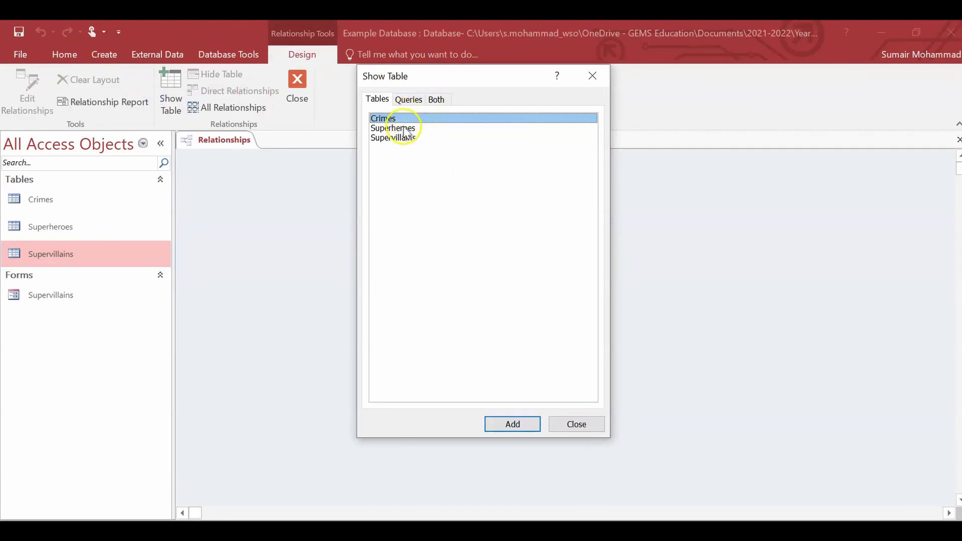
{"action": "left_click", "coordinate": [526, 423]}
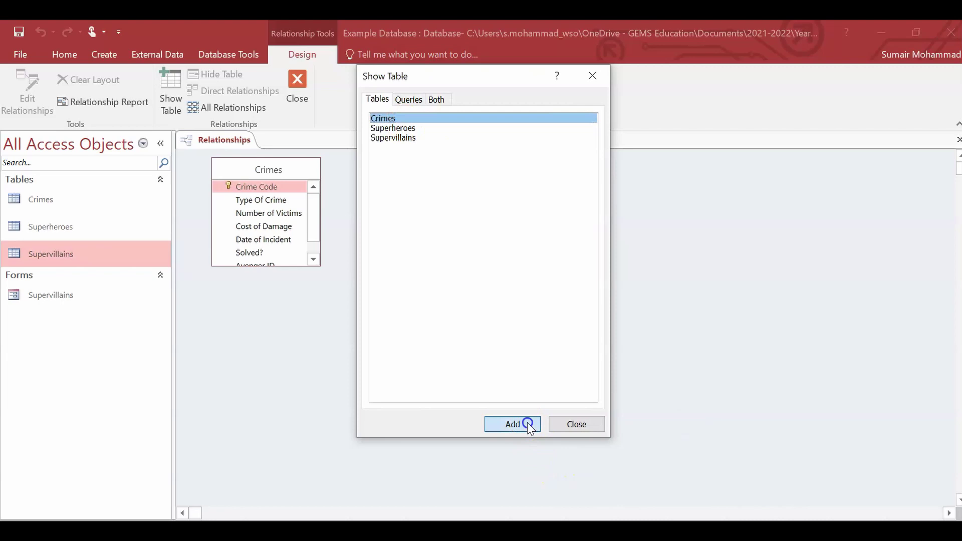
{"action": "left_click", "coordinate": [407, 128]}
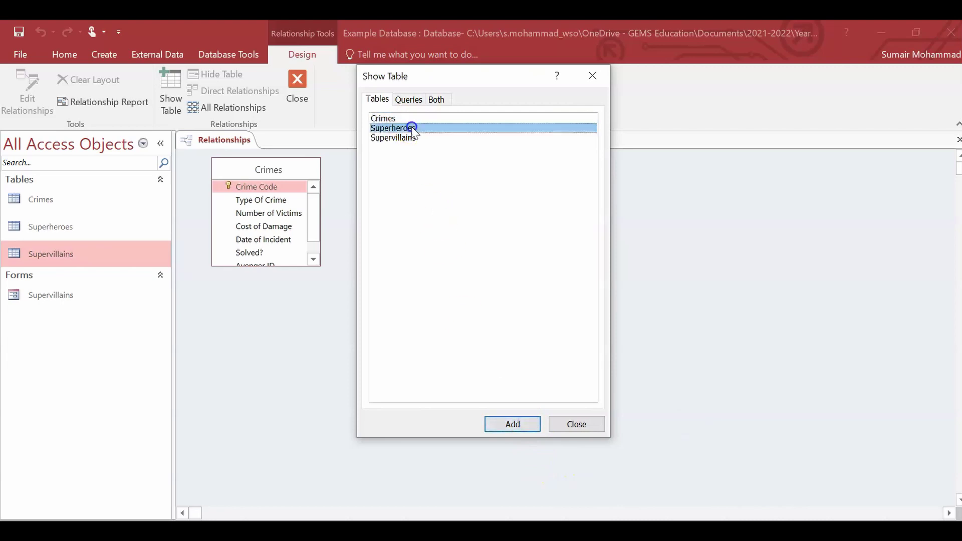
{"action": "left_click", "coordinate": [514, 424]}
{"action": "left_click", "coordinate": [407, 138]}
{"action": "left_click", "coordinate": [508, 423]}
{"action": "left_click", "coordinate": [566, 424]}
- Enlarge the Crimes, Superheroes and Supervillains boxes to show all their fields, and move Supervillains farther away from Superheroes
{"action": "left_click_drag", "start_coordinate": [314, 265], "coordinate": [313, 311]}
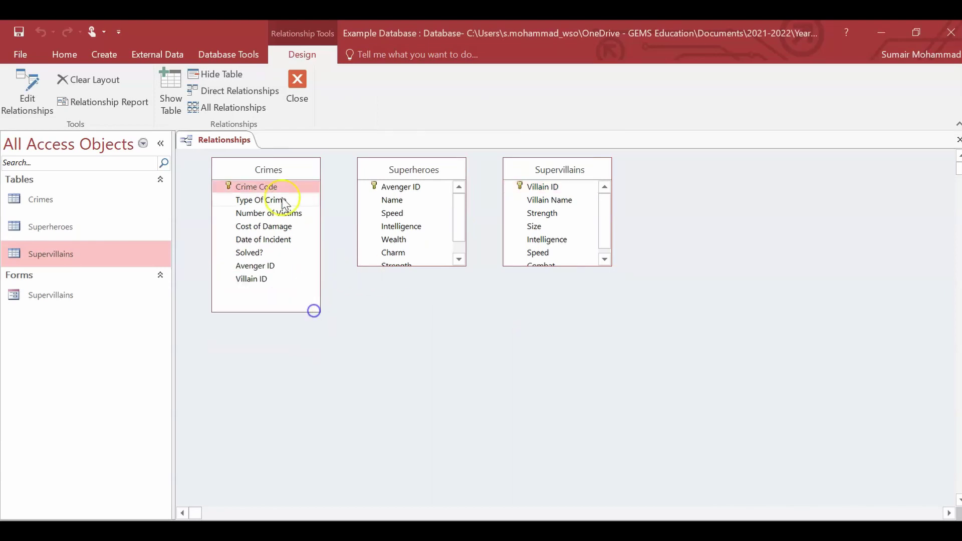
{"action": "left_click_drag", "start_coordinate": [453, 251], "coordinate": [461, 317]}
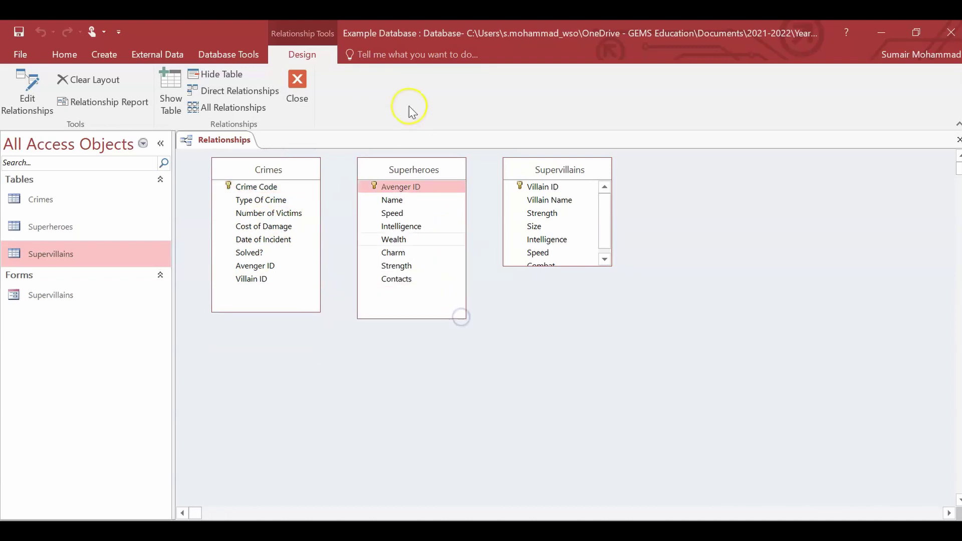
{"action": "left_click_drag", "start_coordinate": [601, 266], "coordinate": [600, 313]}
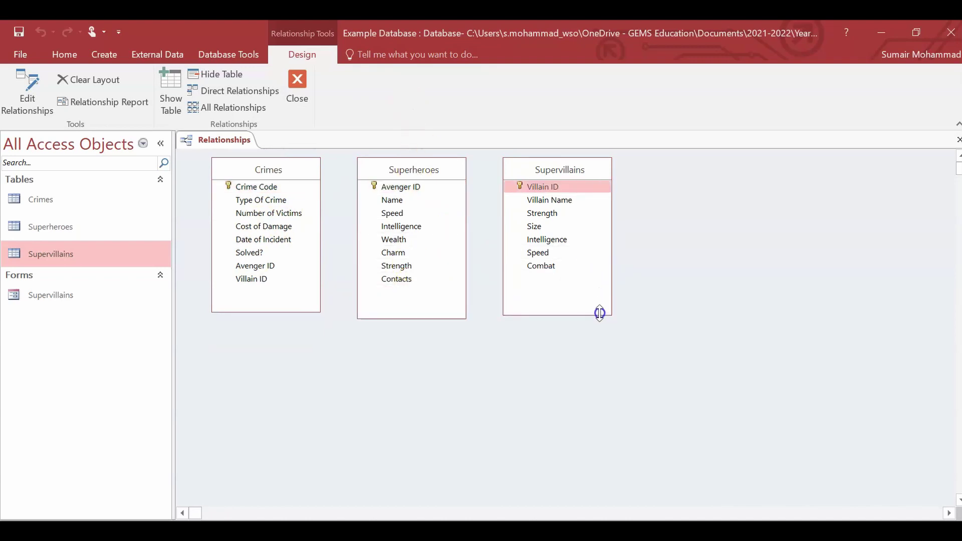
{"action": "left_click_drag", "start_coordinate": [564, 168], "coordinate": [649, 176]}
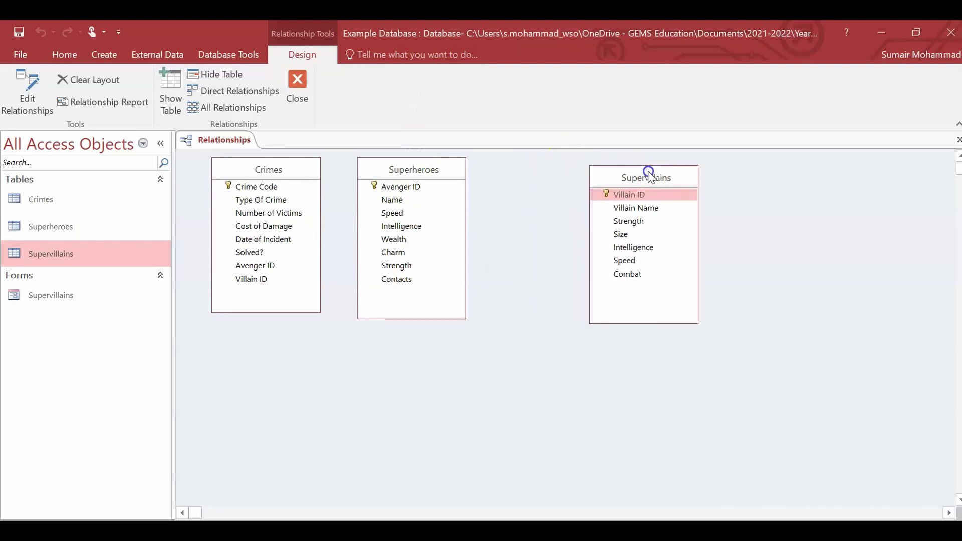
- Rearrange the table boxes so Crimes sits slightly lower between Superheroes and Supervillains, with clear gaps on both sides
{"action": "left_click_drag", "start_coordinate": [415, 171], "coordinate": [375, 200]}
{"action": "left_click_drag", "start_coordinate": [310, 173], "coordinate": [509, 203]}
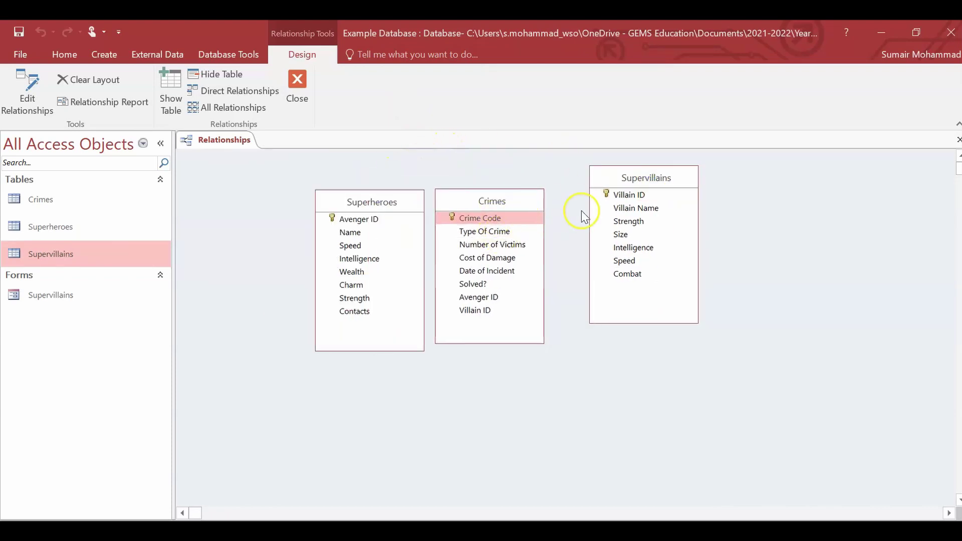
{"action": "left_click", "coordinate": [621, 192]}
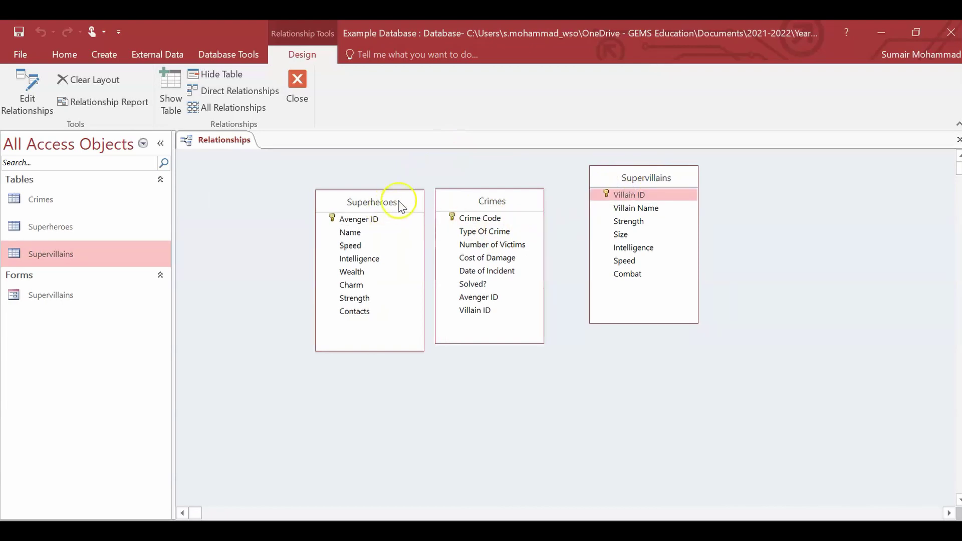
{"action": "left_click_drag", "start_coordinate": [399, 205], "coordinate": [324, 183]}
{"action": "left_click_drag", "start_coordinate": [463, 195], "coordinate": [443, 223]}
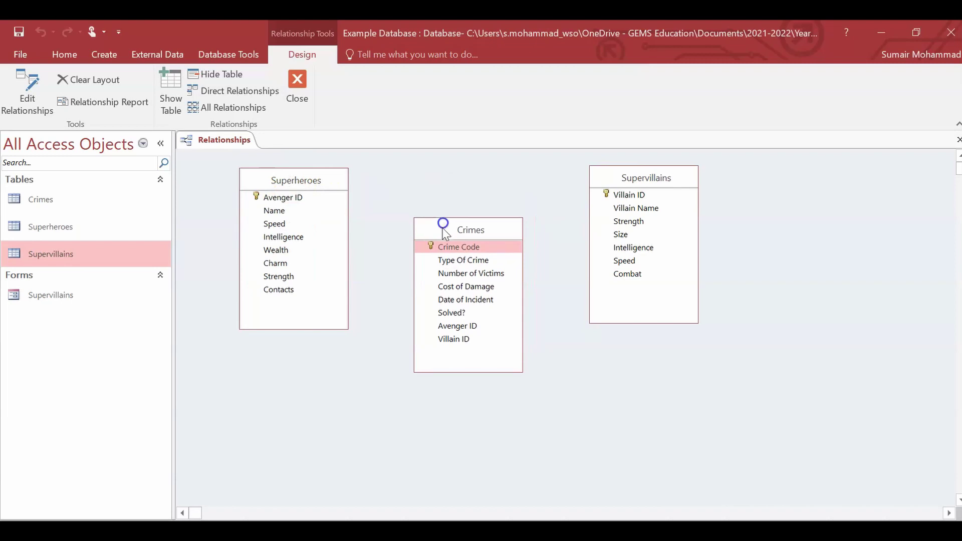
{"action": "mouse_move", "coordinate": [656, 178]}
{"action": "left_mouse_down"}
{"action": "mouse_move", "coordinate": [684, 178]}
{"action": "mouse_move", "coordinate": [667, 177]}
{"action": "left_mouse_up"}
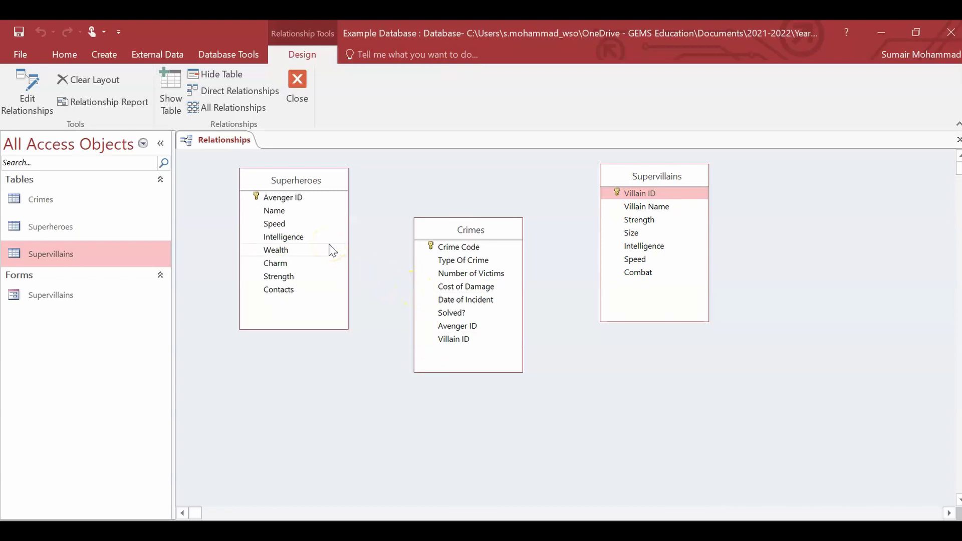
- Compare the Avenger ID primary key in Superheroes with the matching Avenger ID field in Crimes
{"action": "left_click", "coordinate": [456, 225]}
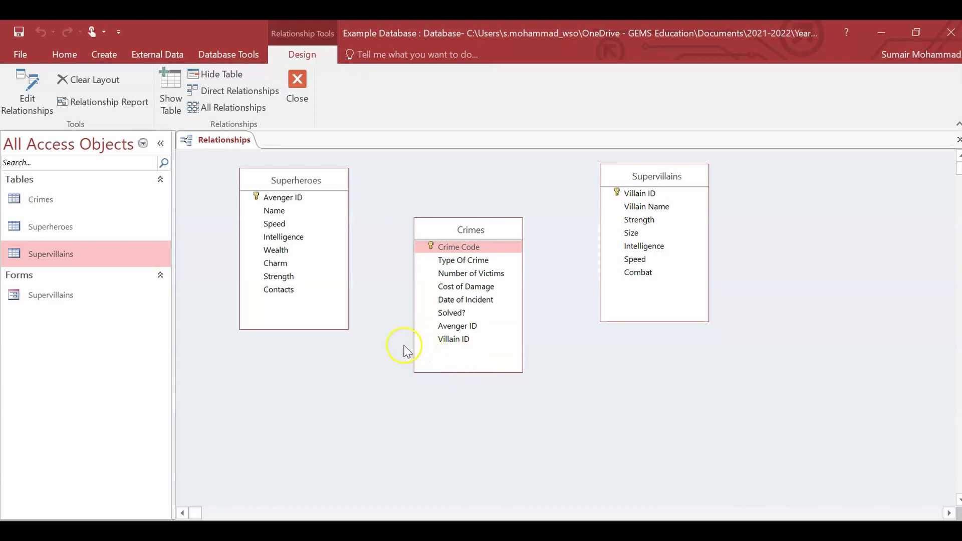
{"action": "left_click", "coordinate": [305, 196]}
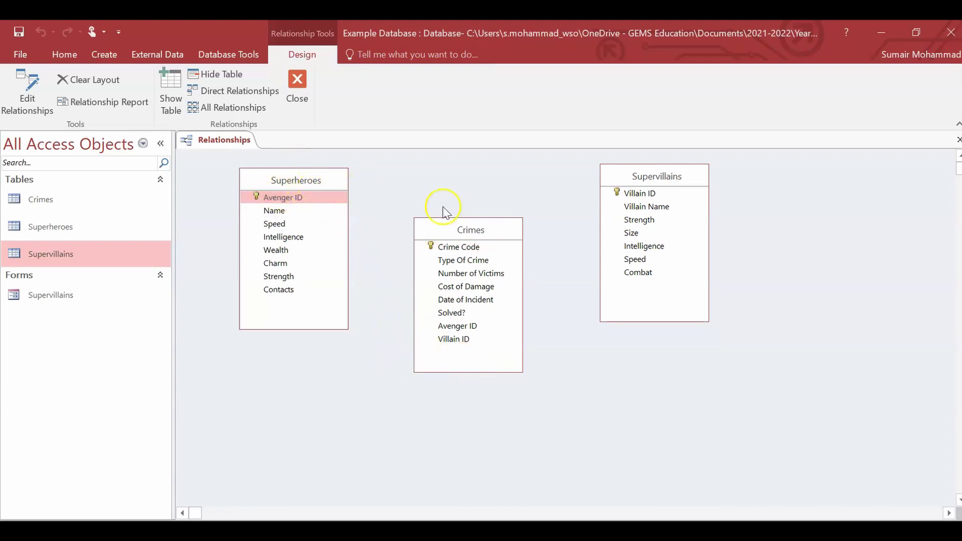
{"action": "left_click", "coordinate": [473, 328]}
{"action": "left_click_drag", "start_coordinate": [297, 196], "coordinate": [442, 335]}
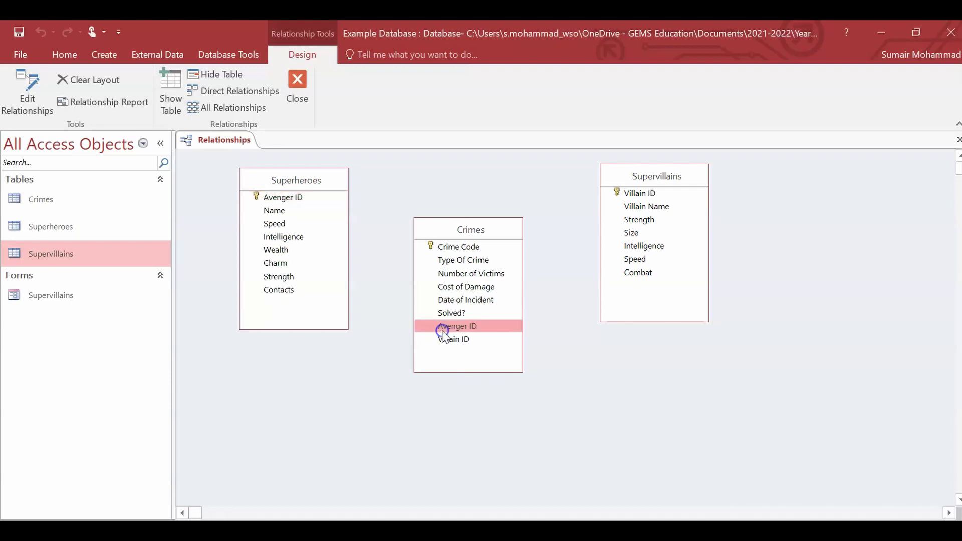
{"action": "left_click_drag", "start_coordinate": [303, 193], "coordinate": [465, 329]}
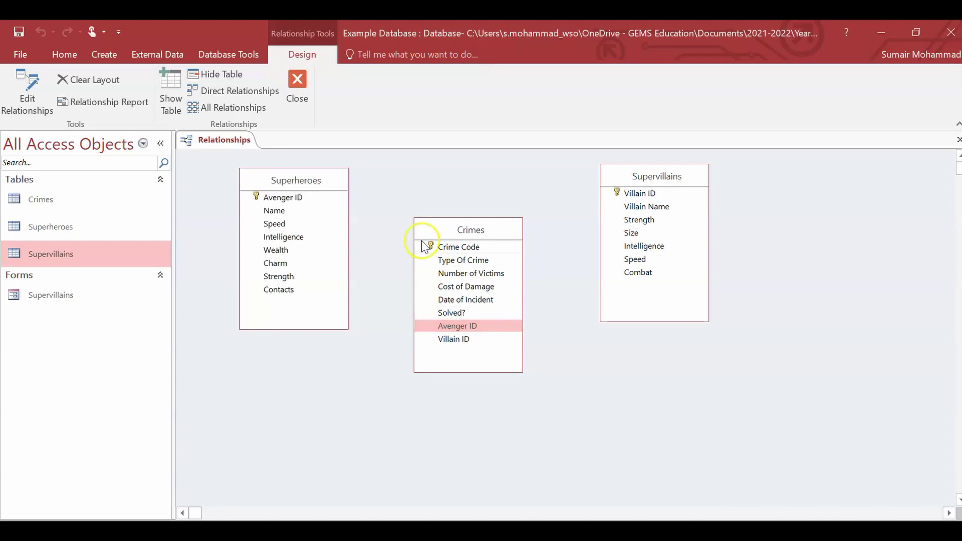
{"action": "left_click_drag", "start_coordinate": [277, 186], "coordinate": [289, 201]}
- Move Supervillains farther from Crimes and relate its Villain ID to Villain ID in Crimes with referential integrity enforced
{"action": "left_click_drag", "start_coordinate": [664, 175], "coordinate": [711, 172]}
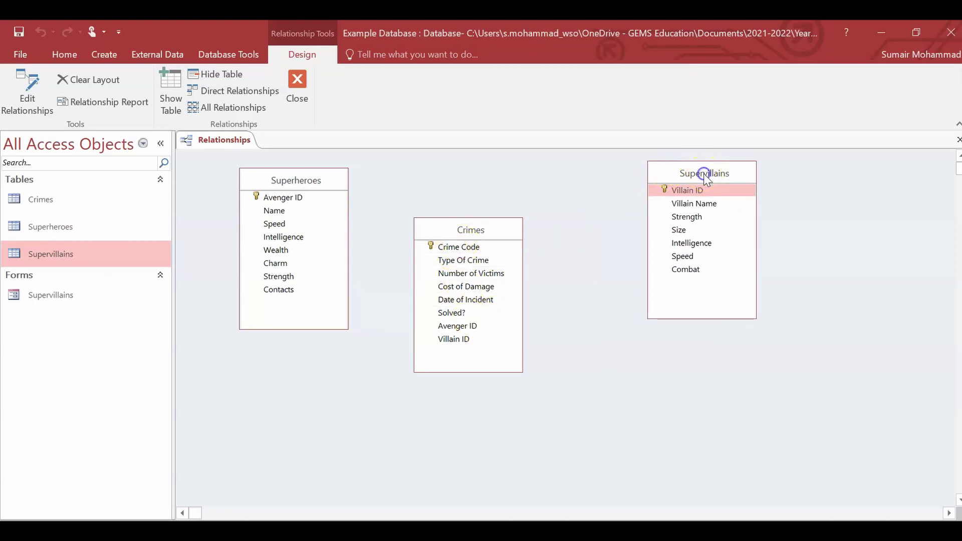
{"action": "left_click", "coordinate": [687, 192]}
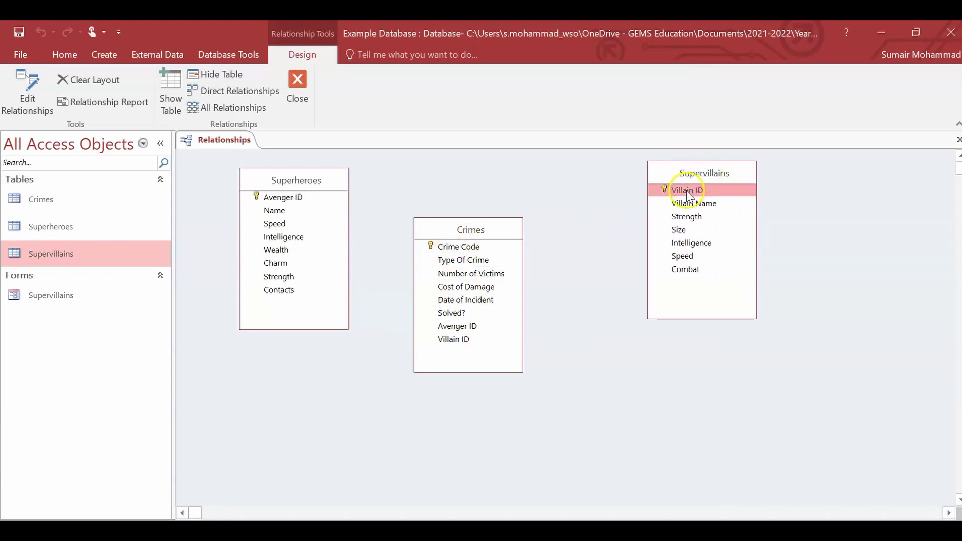
{"action": "left_click_drag", "start_coordinate": [690, 193], "coordinate": [460, 341]}
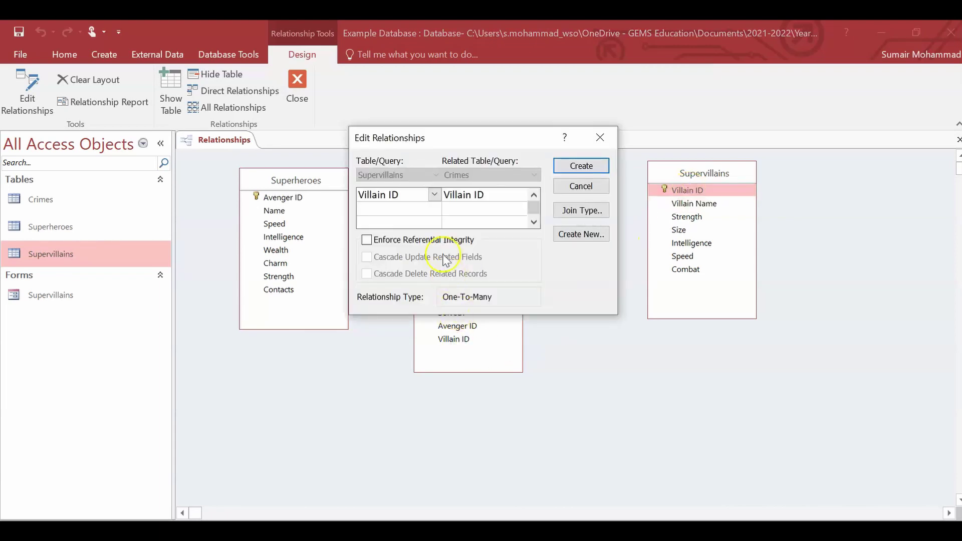
{"action": "left_click", "coordinate": [366, 240]}
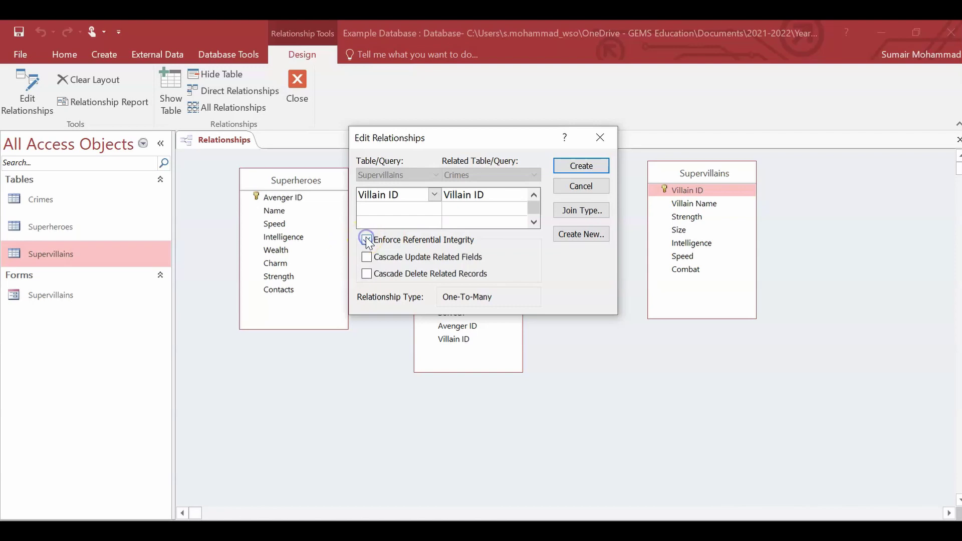
{"action": "left_click", "coordinate": [581, 165]}
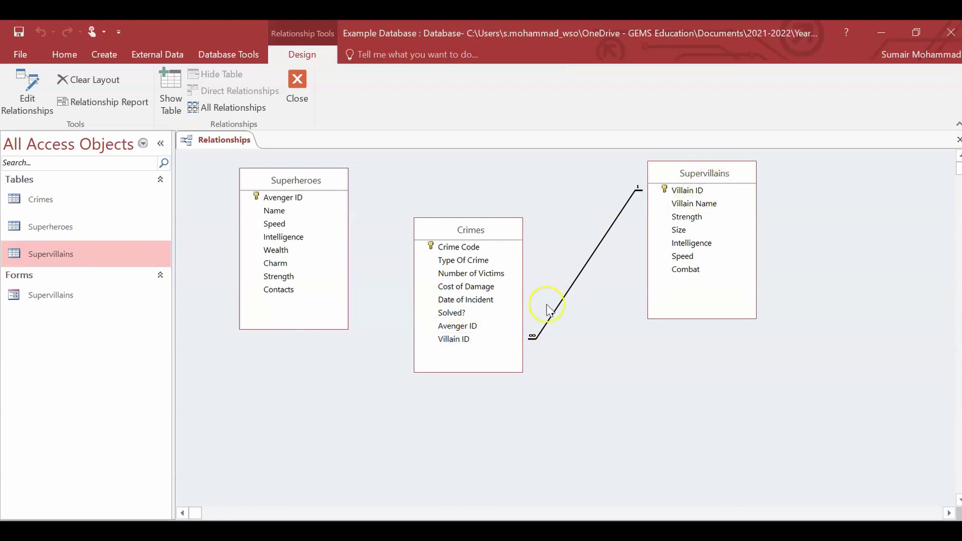
- Relate Avenger ID in Superheroes to Avenger ID in Crimes with referential integrity enforced, and center Crimes between the other two tables
{"action": "left_click", "coordinate": [303, 198]}
{"action": "left_click_drag", "start_coordinate": [303, 197], "coordinate": [468, 331]}
{"action": "left_click", "coordinate": [365, 240]}
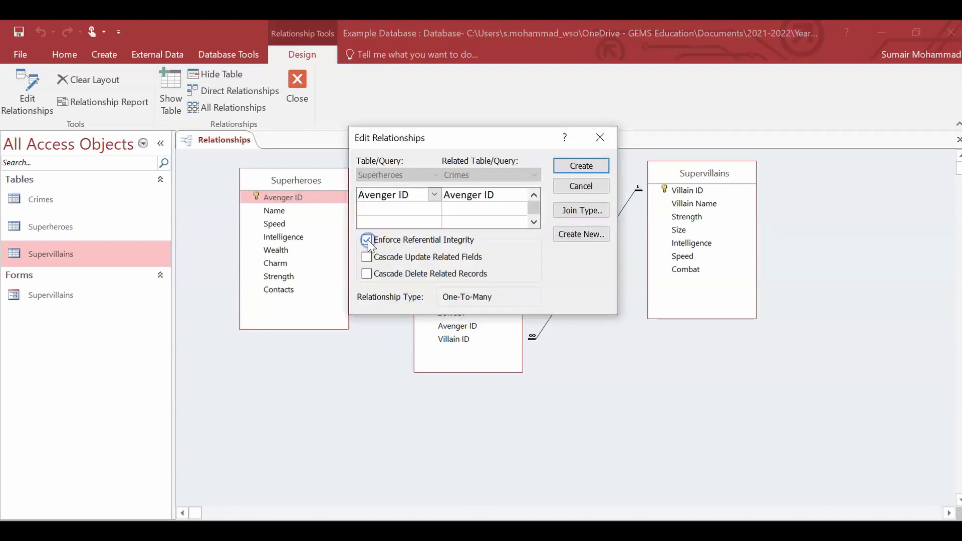
{"action": "left_click", "coordinate": [594, 162]}
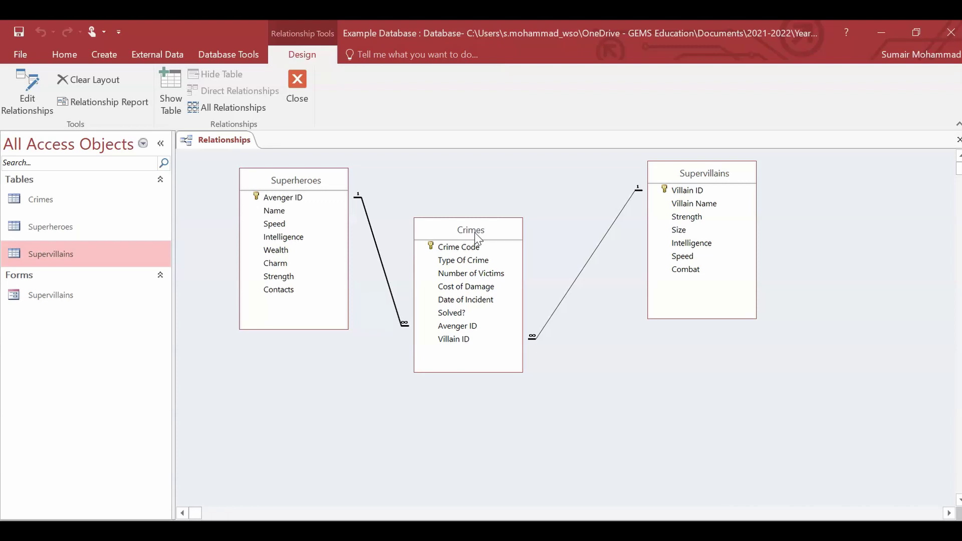
{"action": "left_click_drag", "start_coordinate": [476, 239], "coordinate": [497, 235]}
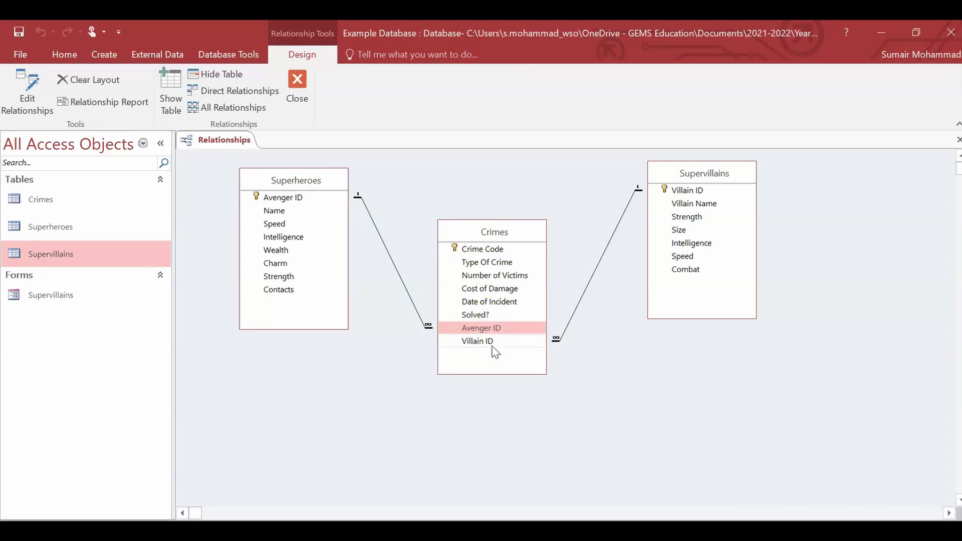
- Check the linked key fields and both relationship lines, and close the relationships layout with its changes saved
{"action": "left_click", "coordinate": [297, 198]}
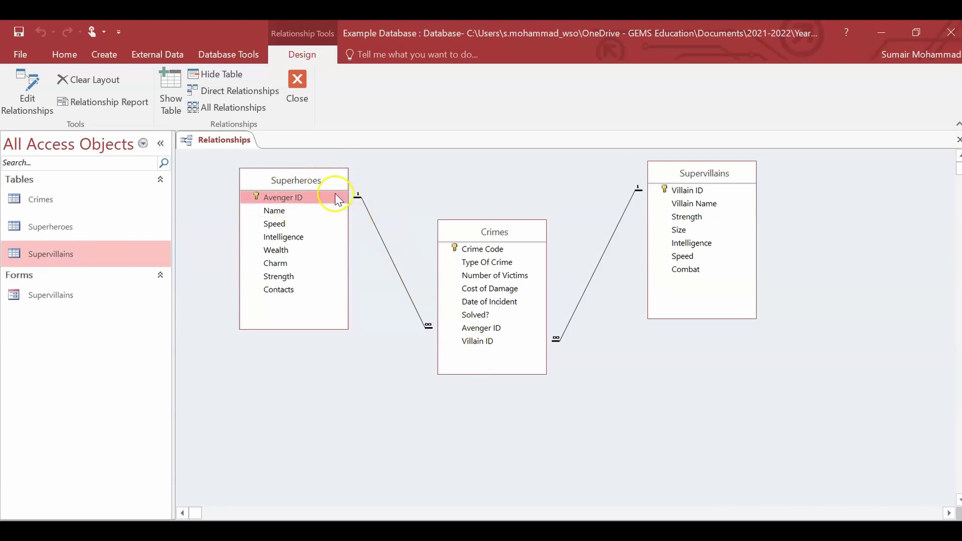
{"action": "left_click_drag", "start_coordinate": [258, 196], "coordinate": [480, 333]}
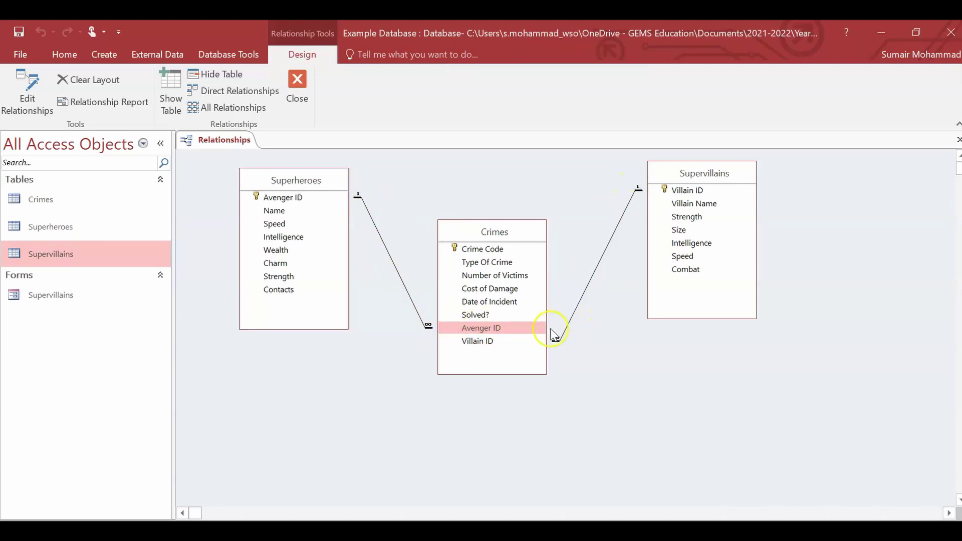
{"action": "left_click", "coordinate": [589, 282]}
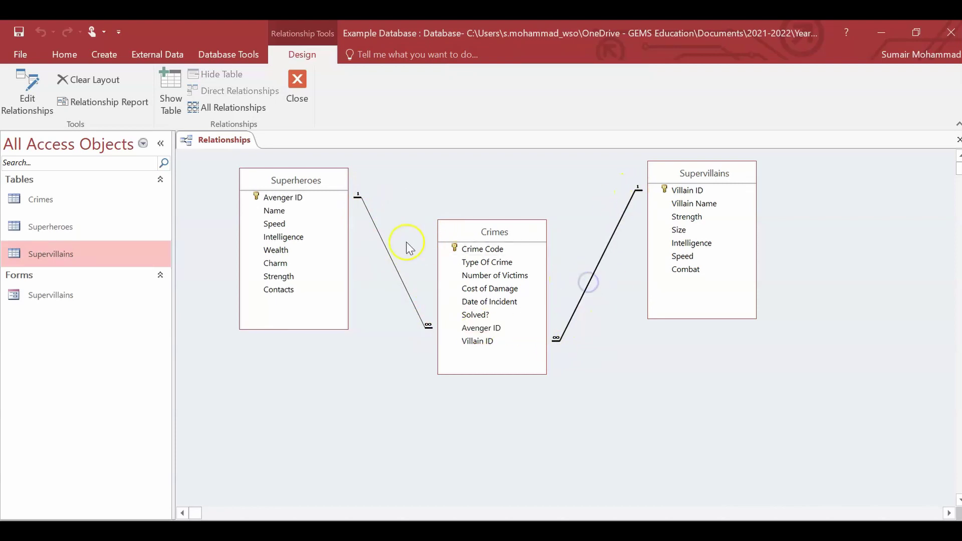
{"action": "left_click", "coordinate": [379, 237]}
{"action": "left_click", "coordinate": [394, 344]}
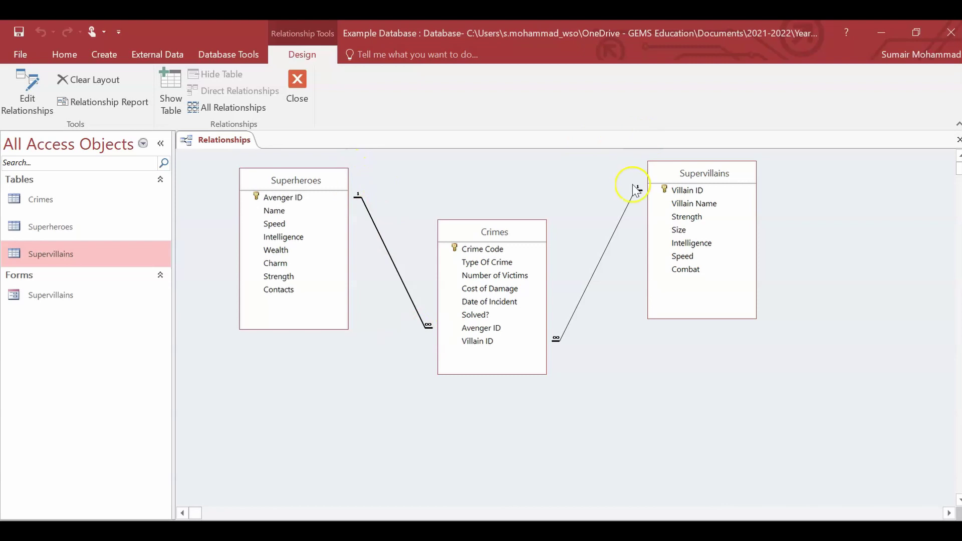
{"action": "left_click", "coordinate": [304, 93]}
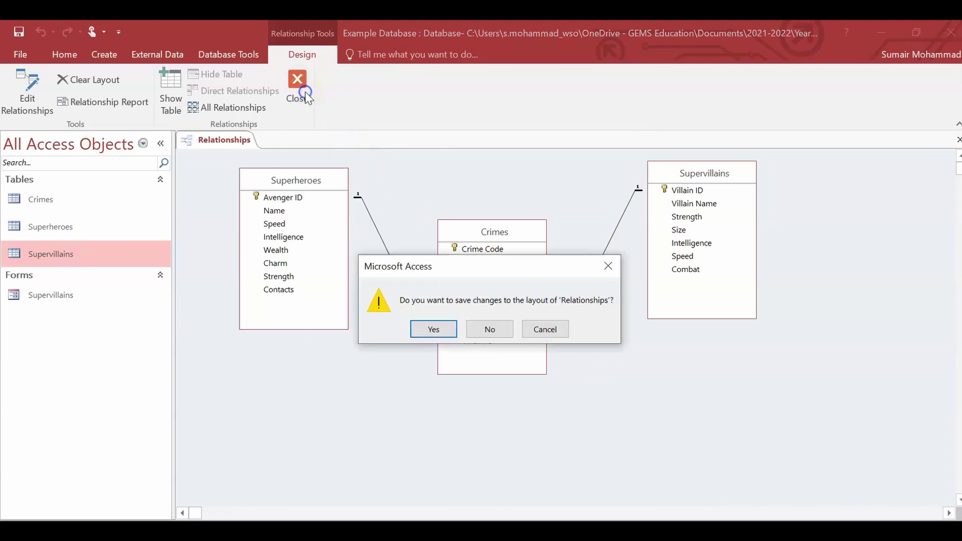
{"action": "left_click", "coordinate": [432, 330]}
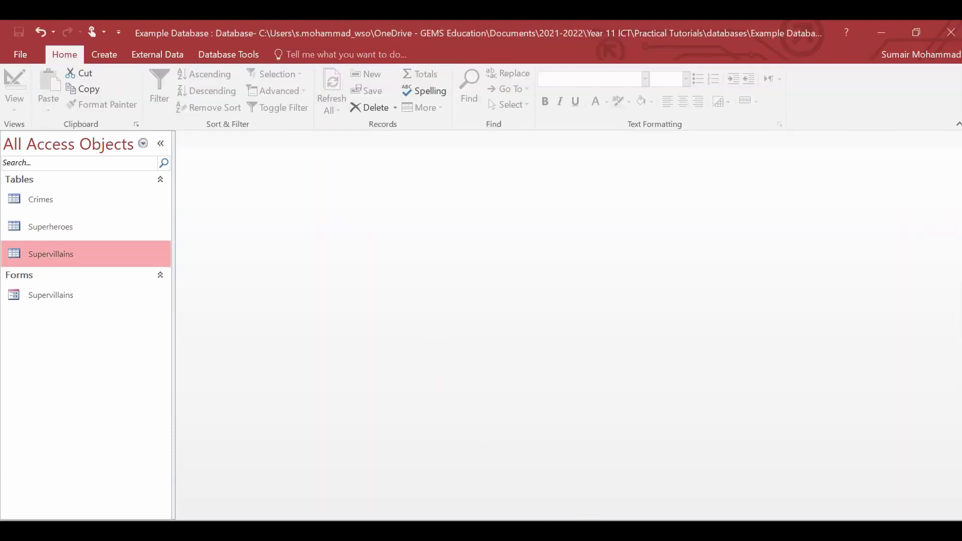